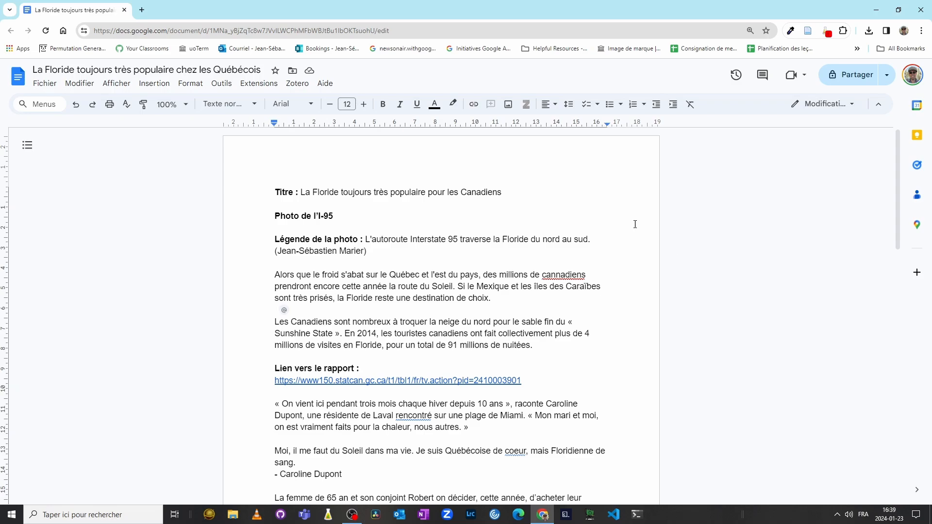
# Start the Antidote connector for Google Documents.
pyautogui.click(256, 89)
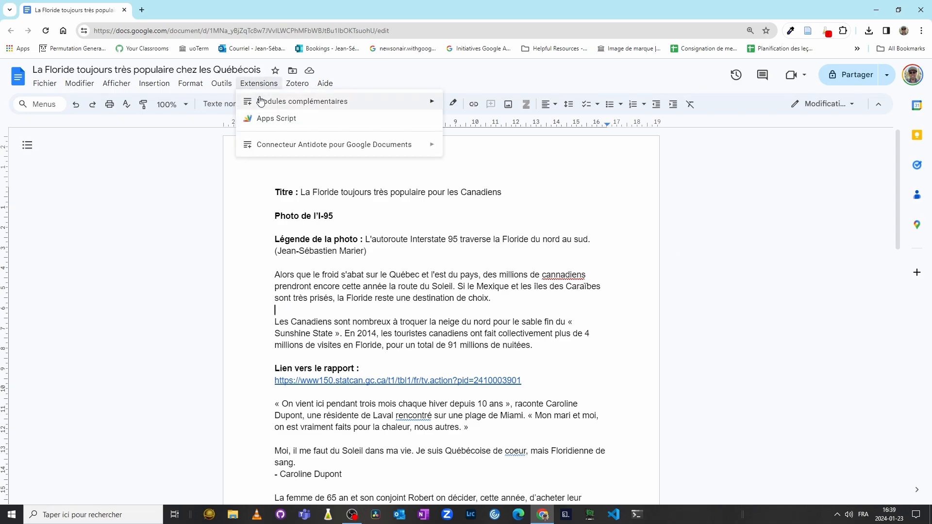
pyautogui.moveTo(291, 146)
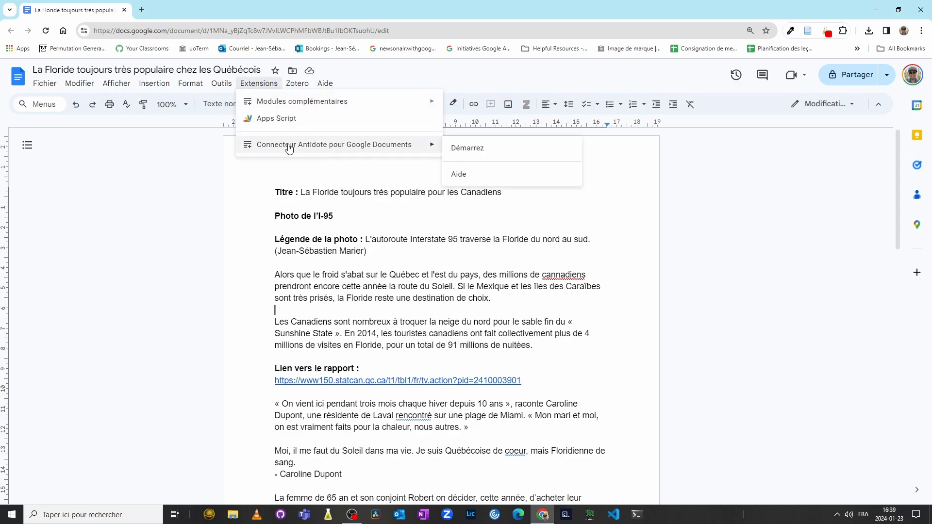
pyautogui.click(465, 147)
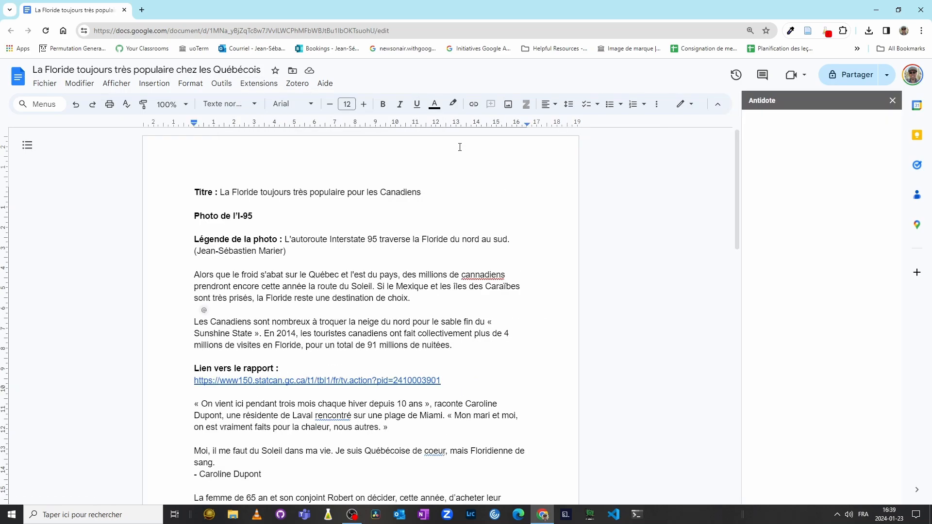
# Place the cursor at the start of the document, switch the Antidote connector to French and launch its corrector.
pyautogui.click(197, 191)
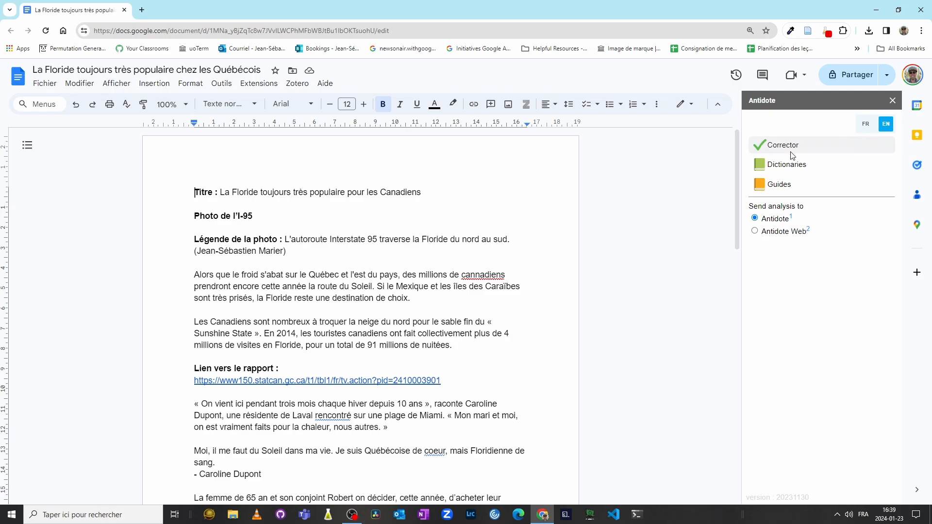
pyautogui.click(866, 125)
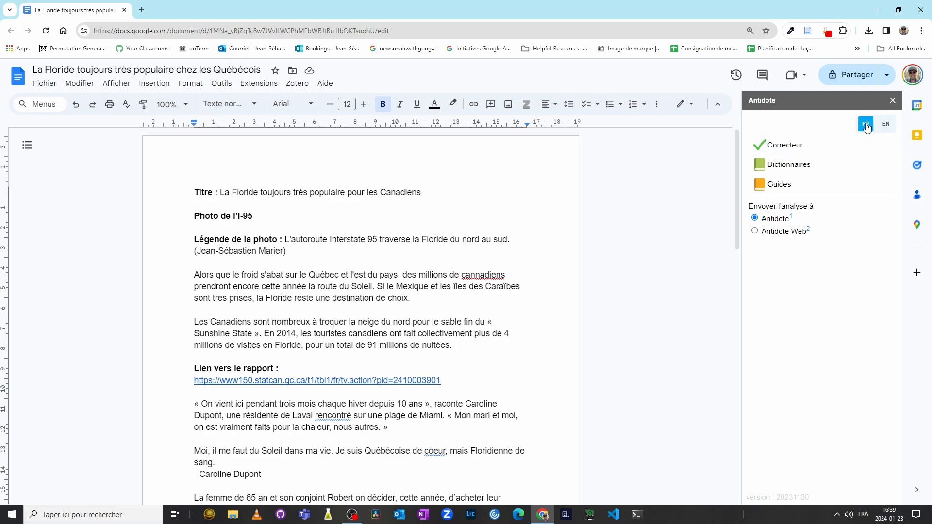
pyautogui.click(797, 149)
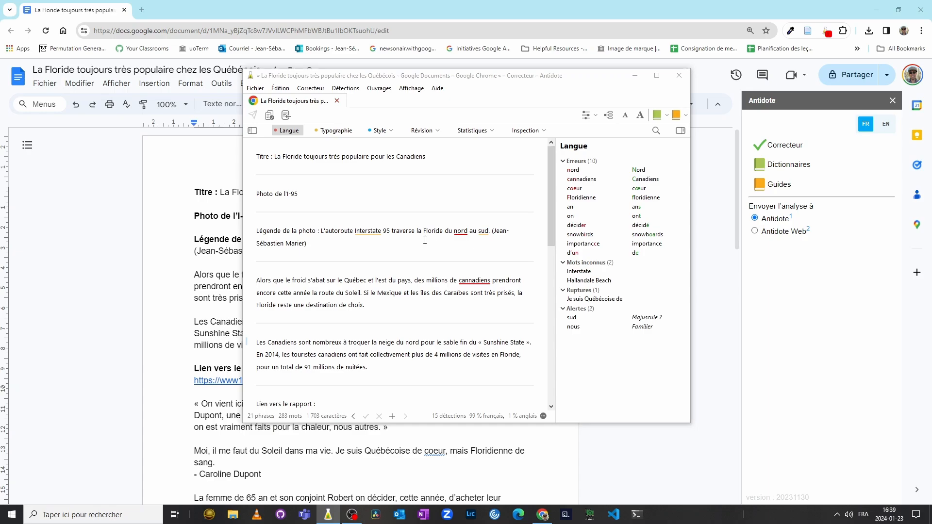
# Review the explanations for the flagged words "Interstate" and "nord" in the photo caption without changing them.
pyautogui.click(366, 235)
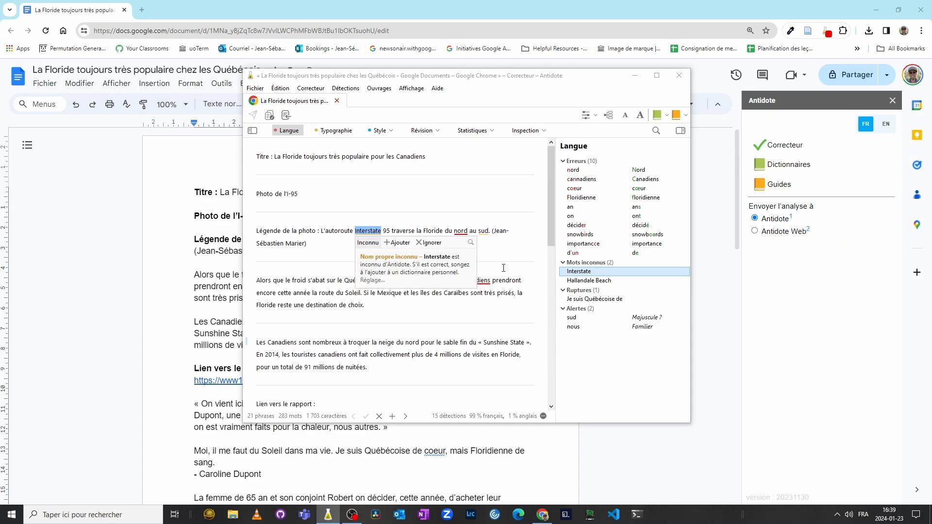
pyautogui.click(460, 232)
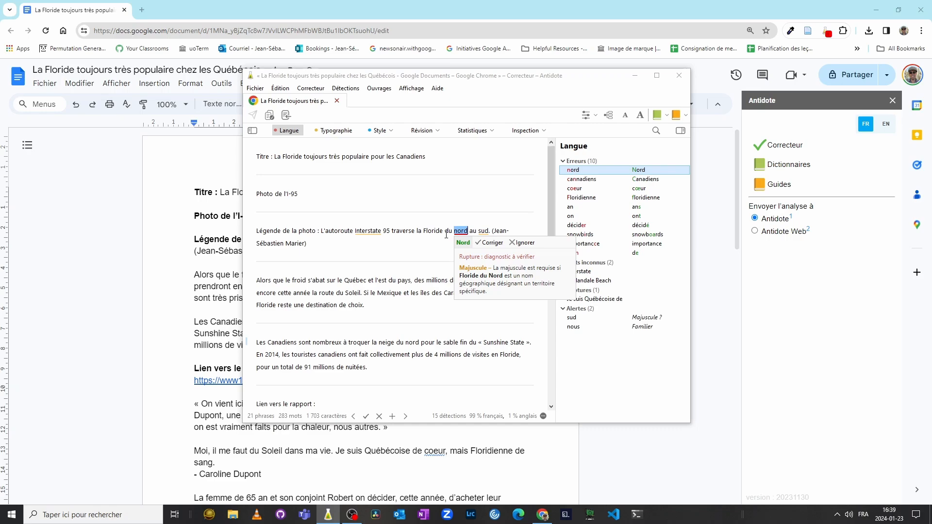
pyautogui.click(403, 257)
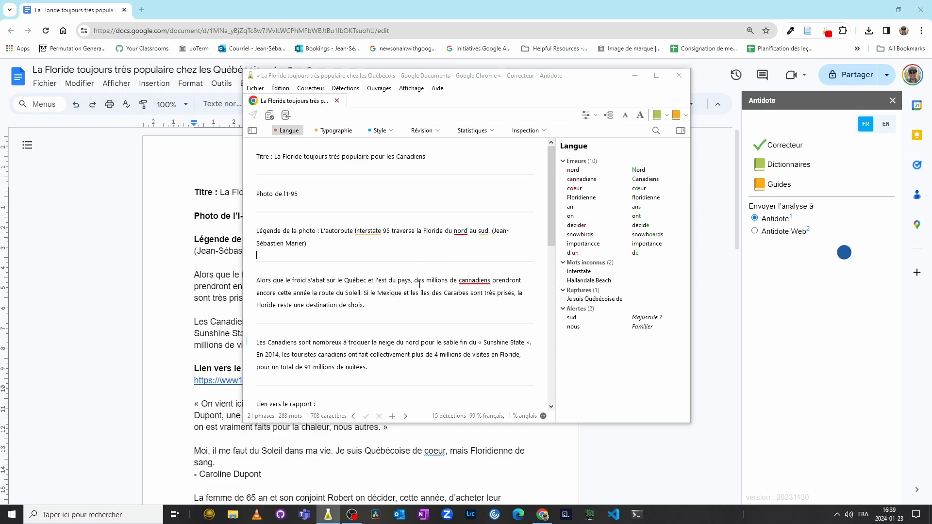
# Correct "cannadiens" to "Canadiens" in the paragraph that begins "Alors que le froid".
pyautogui.click(471, 285)
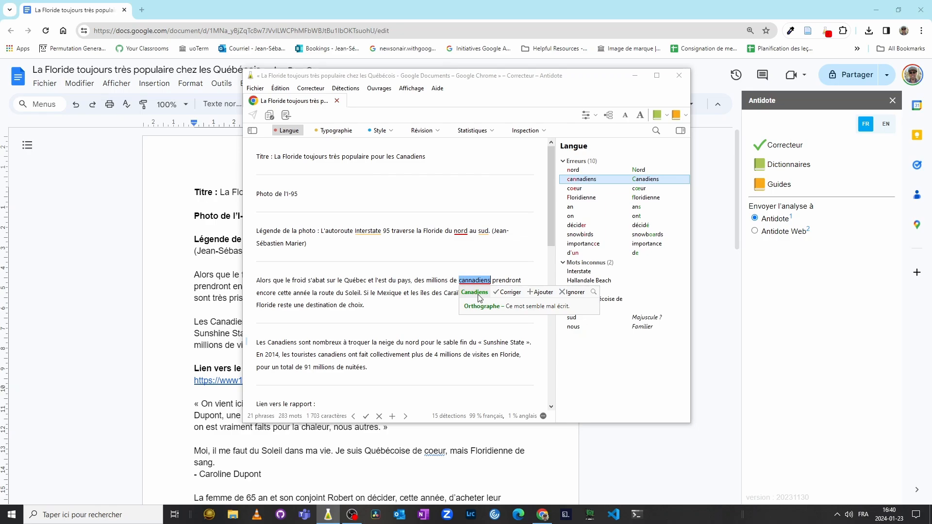
pyautogui.click(475, 292)
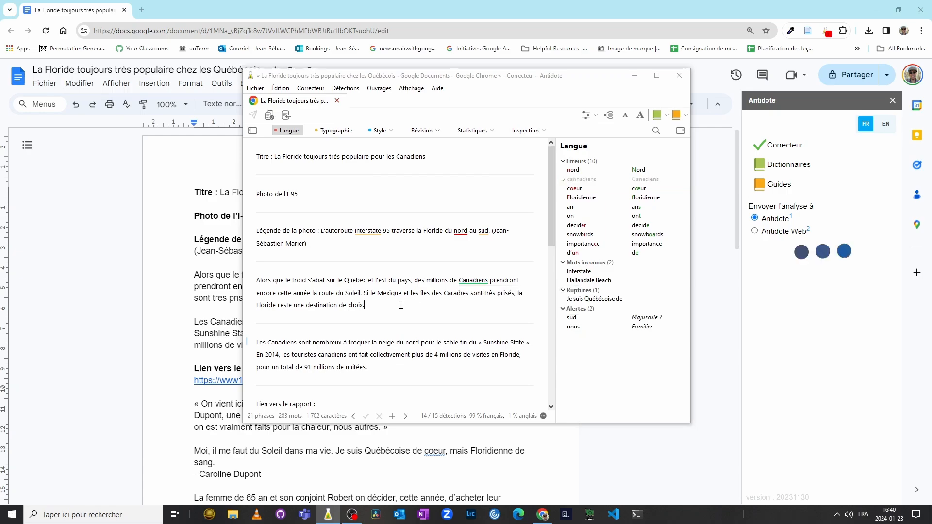
pyautogui.click(500, 319)
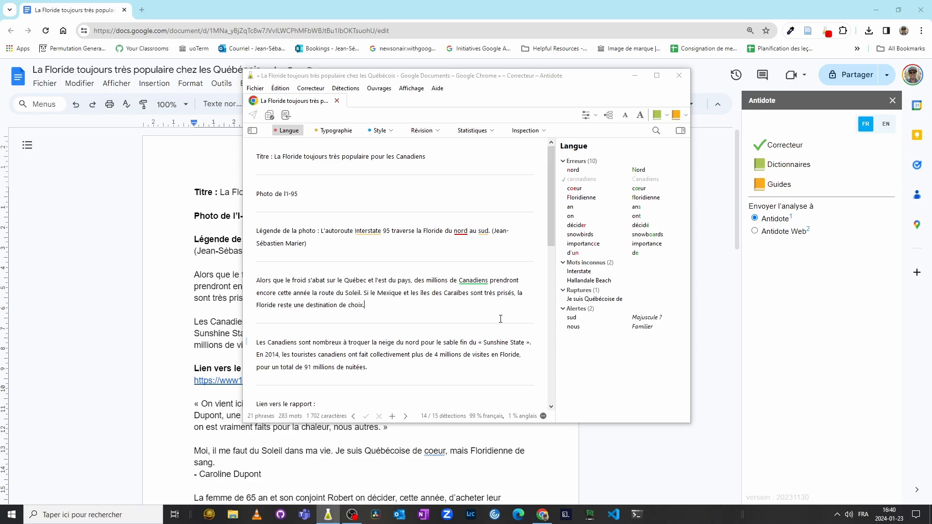
# Review the language alert on "nous" in the quotation about spending three months there each winter.
pyautogui.scroll(-3, 500, 319)
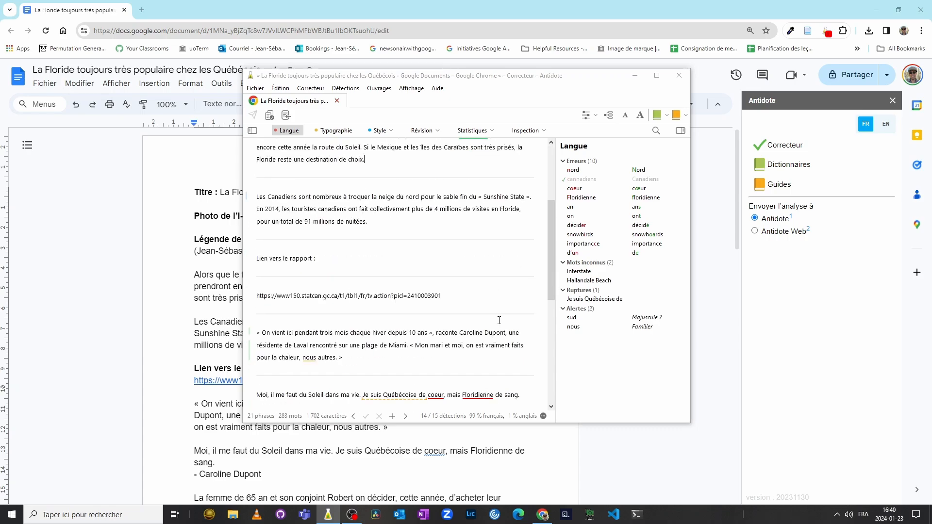
pyautogui.scroll(-2, 499, 320)
pyautogui.click(310, 271)
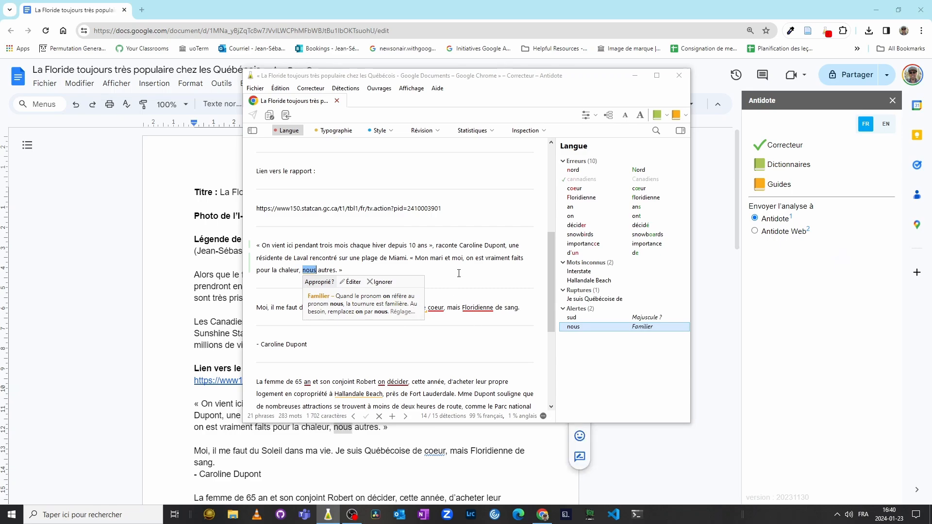
pyautogui.click(510, 308)
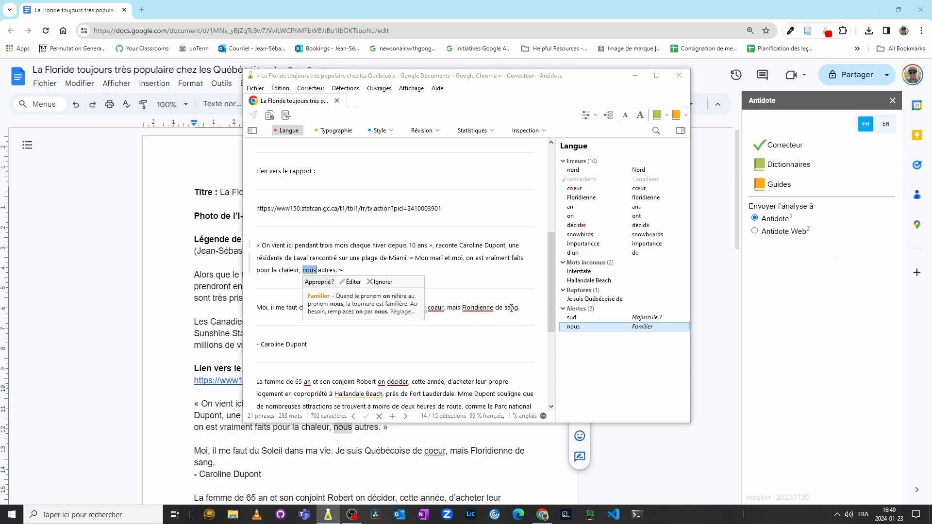
# Correct "coeur" to "cœur" and check the detection on "Floridienne" in the same sentence without applying it.
pyautogui.click(435, 310)
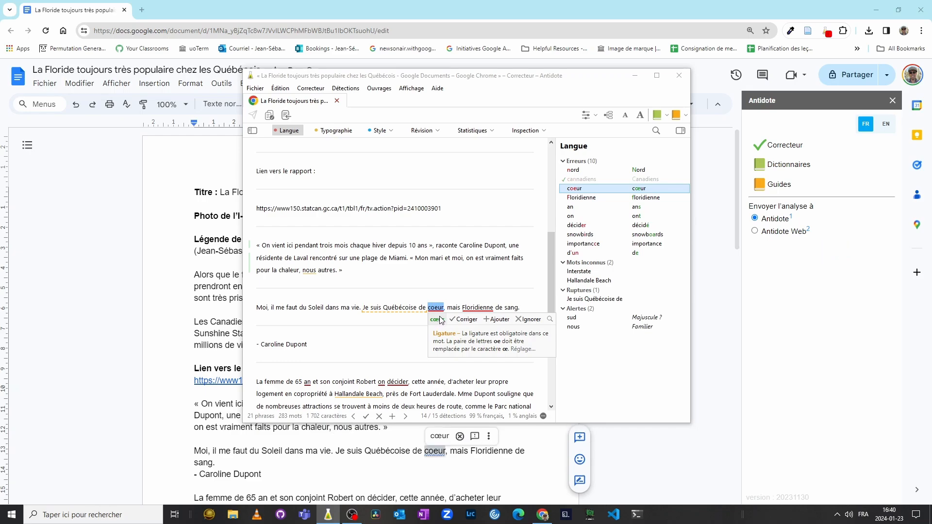
pyautogui.click(437, 320)
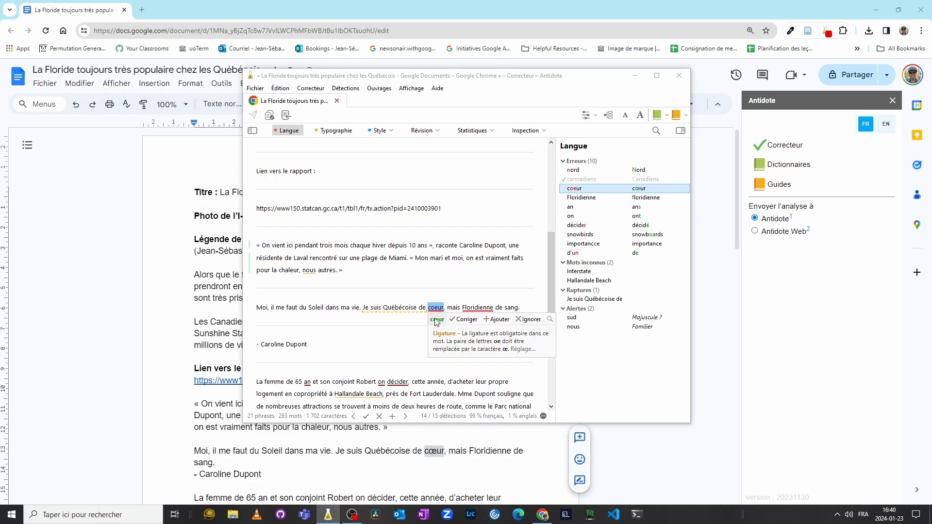
pyautogui.click(486, 309)
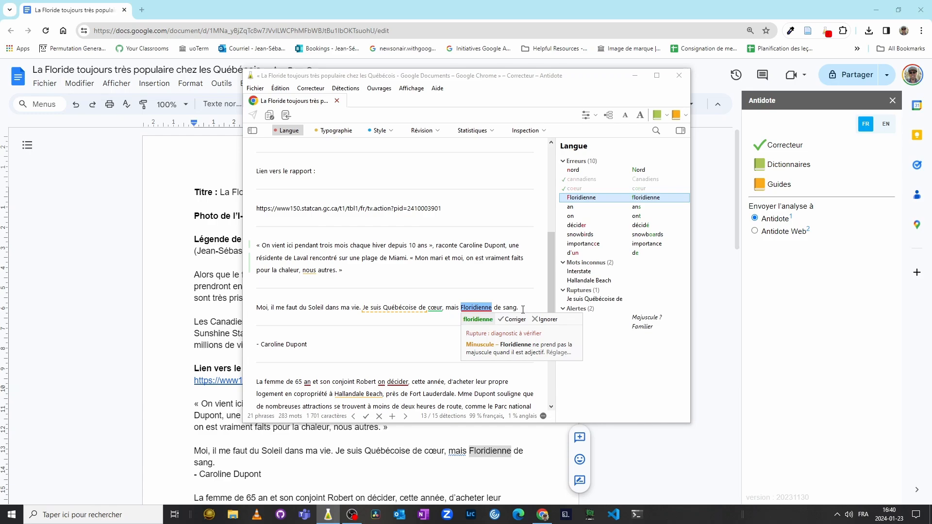
pyautogui.click(523, 309)
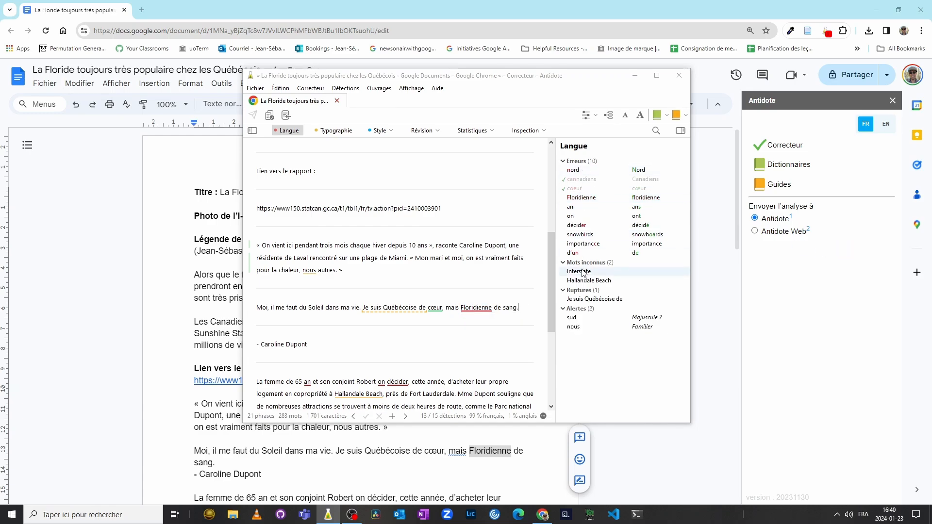
# Correct "an" to "ans", "on" to "ont" and "décider" to "décidé" in the paragraph that begins "La femme de 65".
pyautogui.scroll(-3, 340, 291)
pyautogui.click(307, 295)
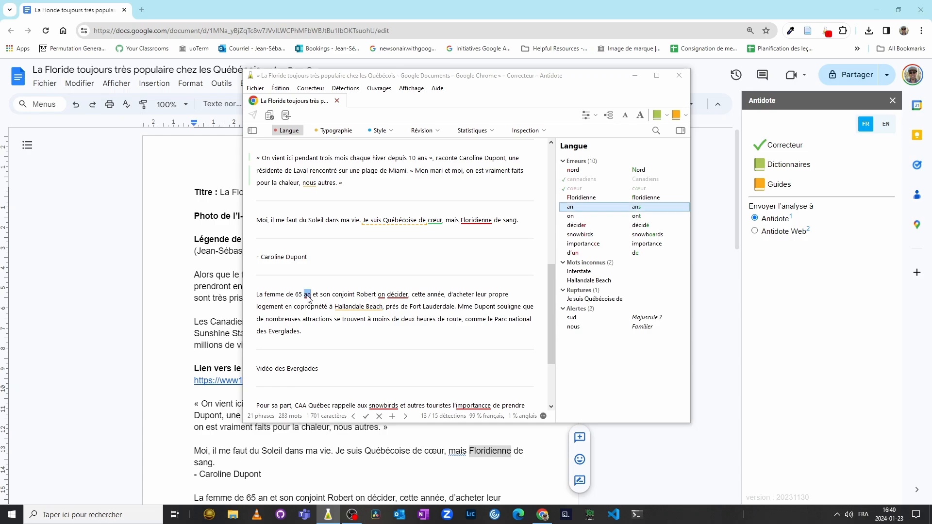
pyautogui.click(311, 307)
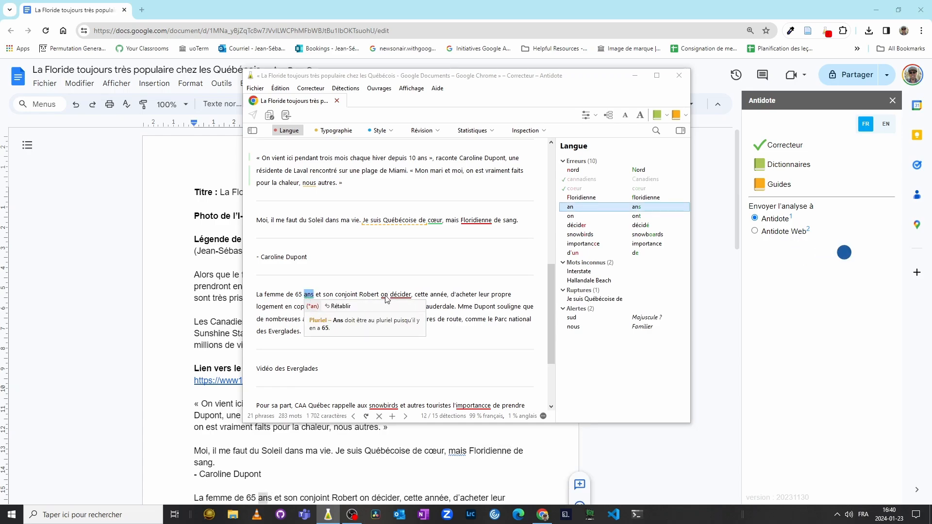
pyautogui.click(386, 296)
pyautogui.click(388, 306)
pyautogui.click(403, 295)
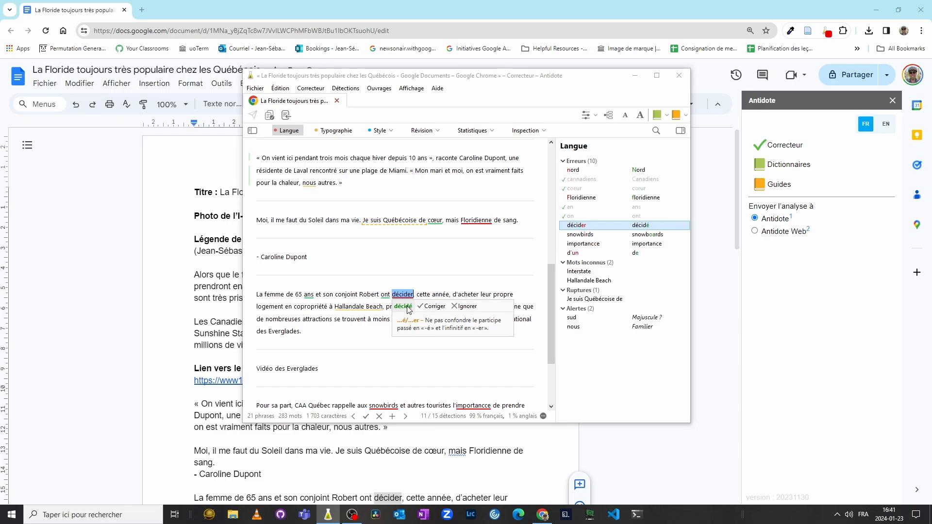
pyautogui.click(404, 306)
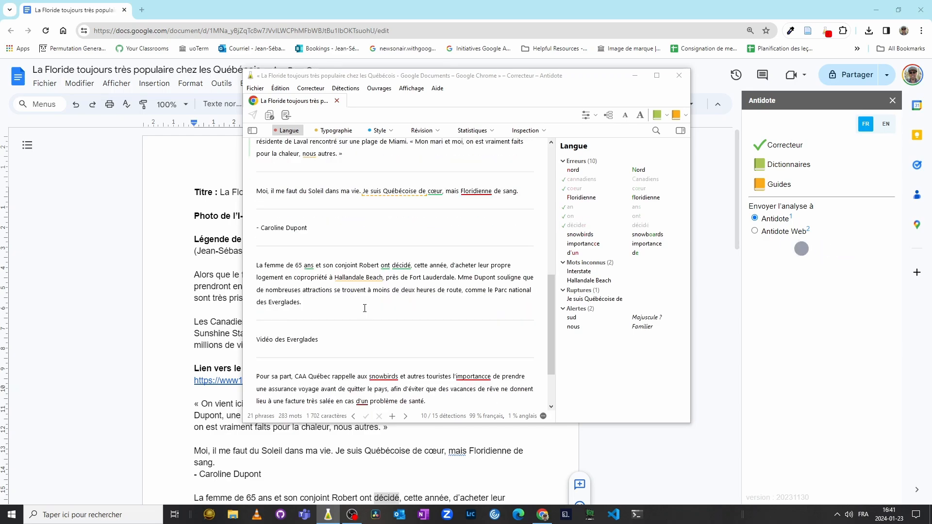
# Check the spelling detection on "snowbirds" in the CAA Québec paragraph and try to correct "importancce".
pyautogui.scroll(-2, 365, 308)
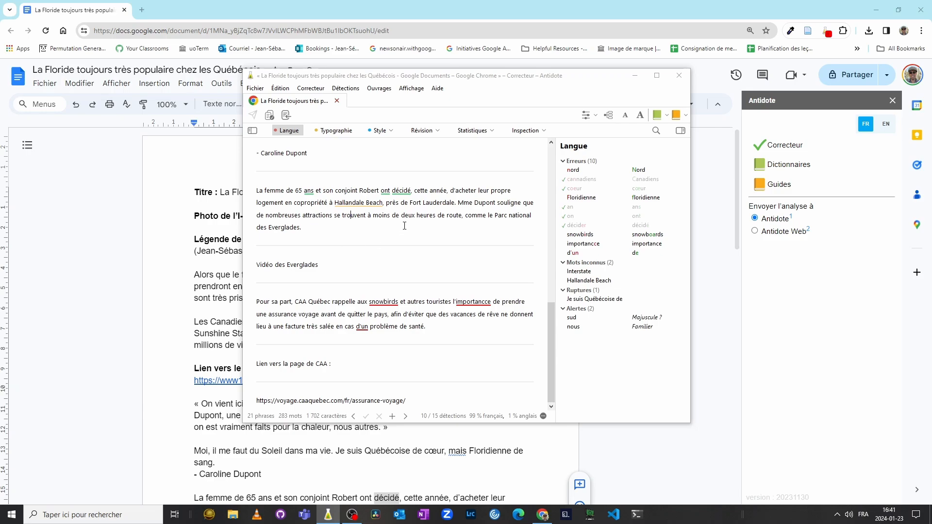
pyautogui.click(378, 303)
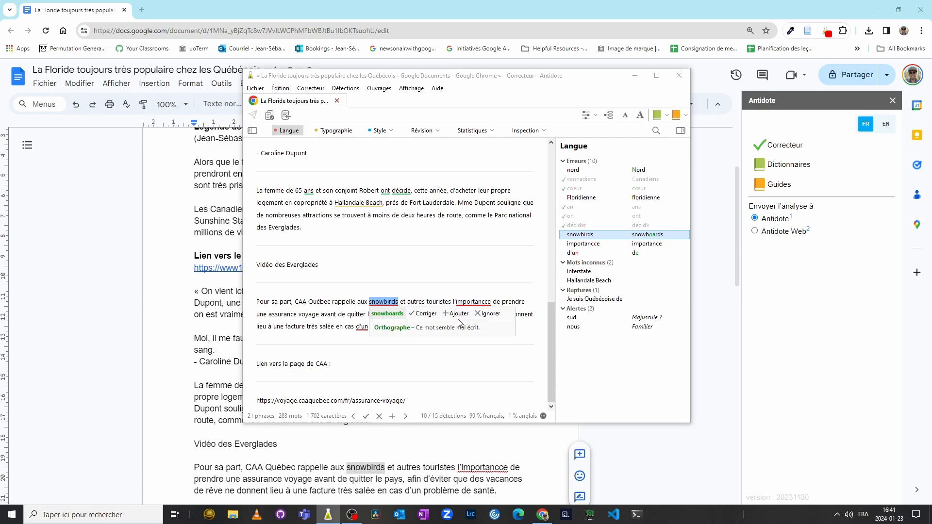
pyautogui.click(466, 304)
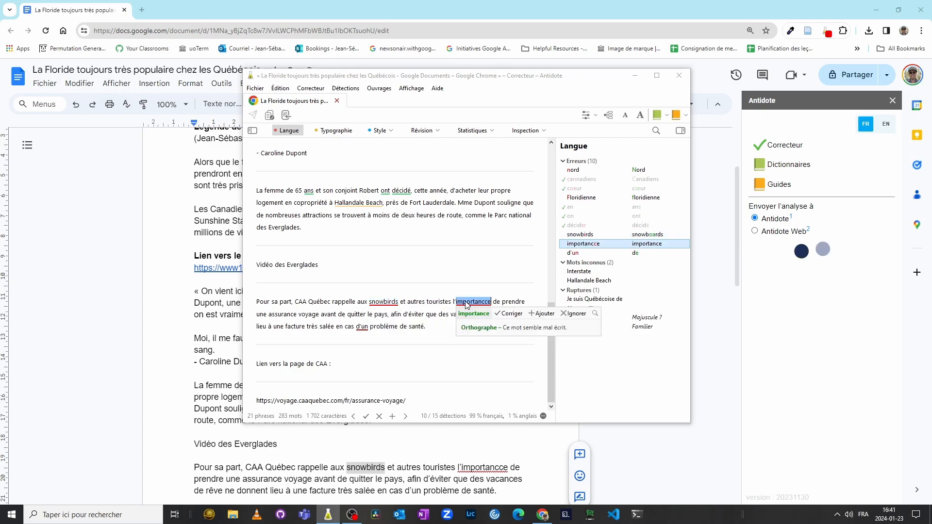
pyautogui.click(471, 315)
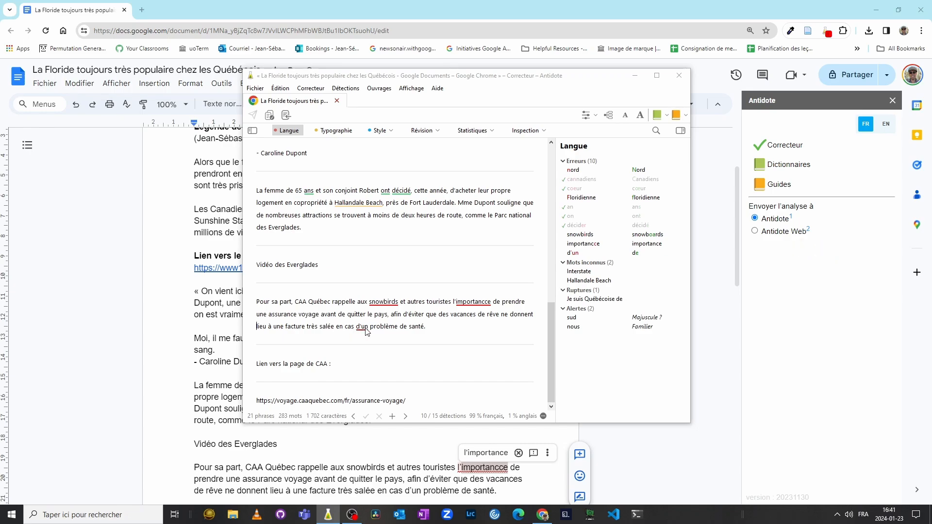
# Replace "d'un" with "de" in the CAA Québec paragraph and make "problème" plural so it reads "de problèmes de santé".
pyautogui.click(364, 330)
pyautogui.click(362, 340)
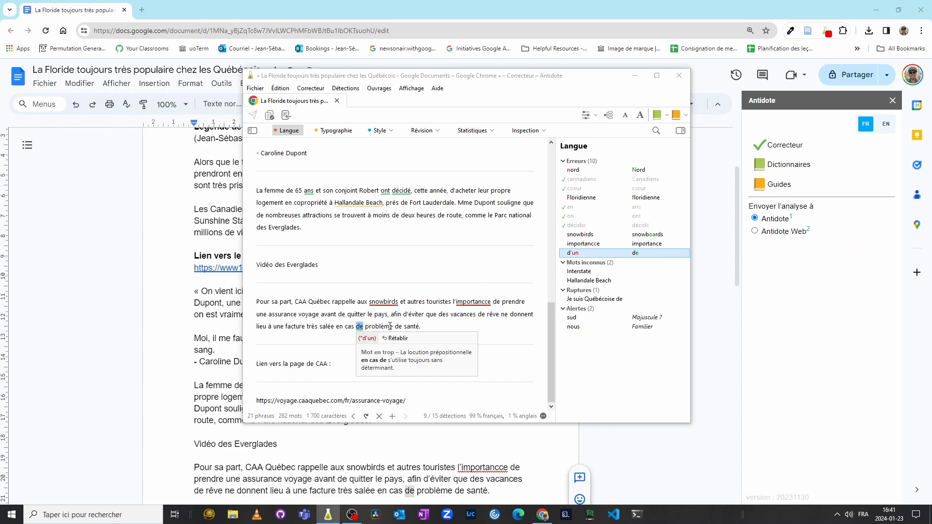
pyautogui.click(390, 326)
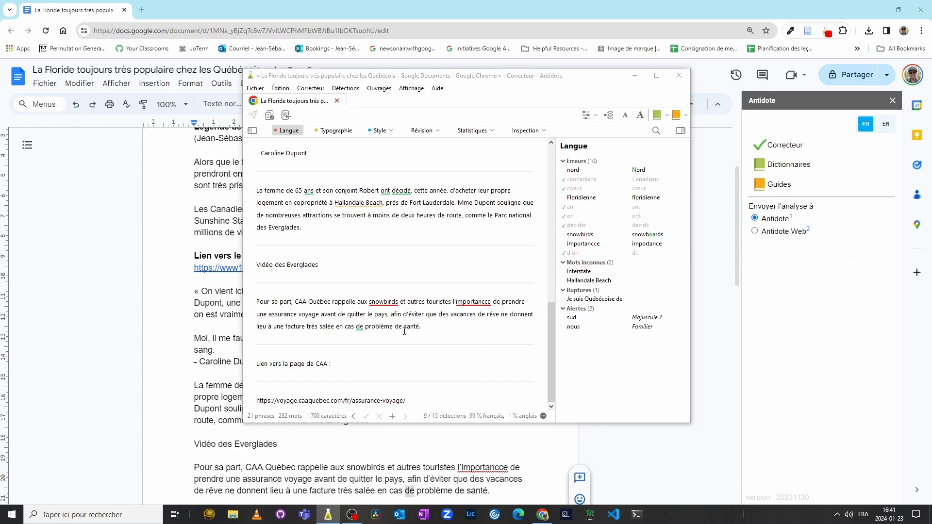
pyautogui.write('s')
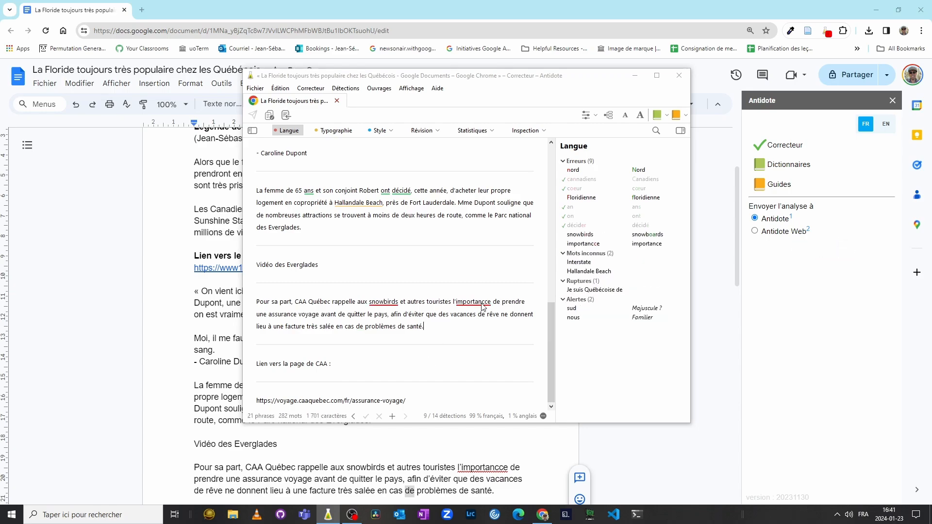
# Correct "importancce" to "importance" in the CAA Québec paragraph and close the corrector without reviewing the typography detections.
pyautogui.click(482, 304)
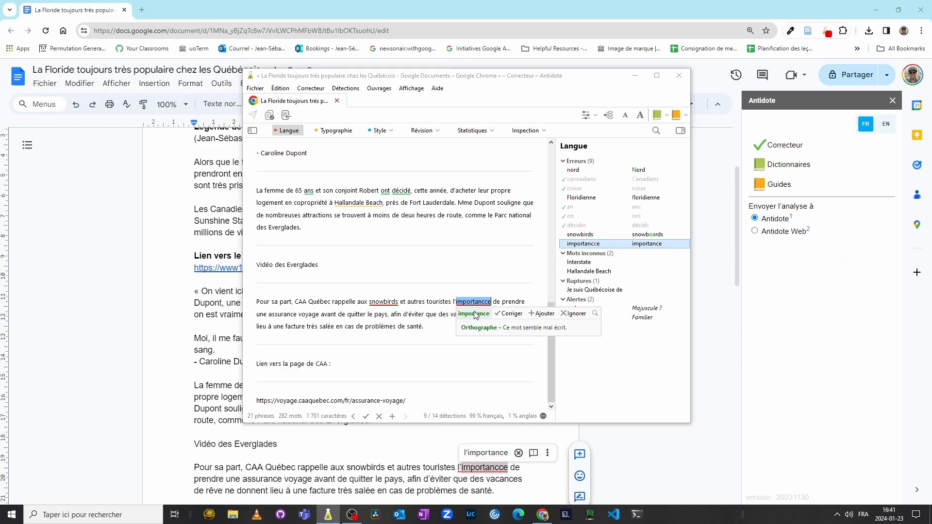
pyautogui.click(474, 314)
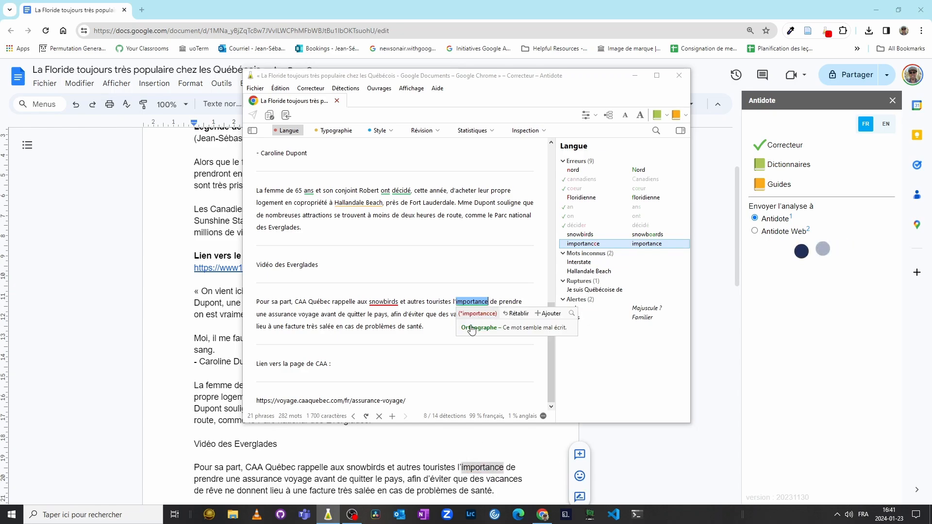
pyautogui.click(427, 327)
pyautogui.click(427, 327)
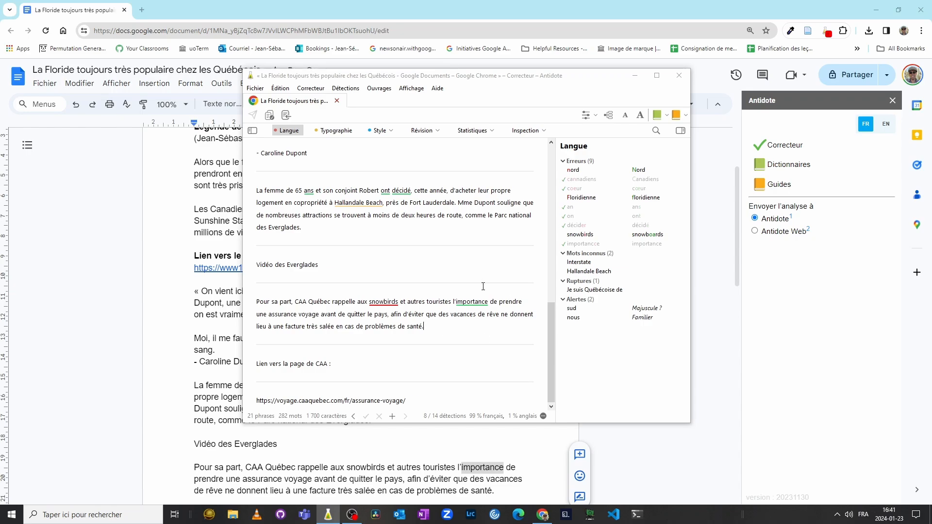
pyautogui.click(678, 76)
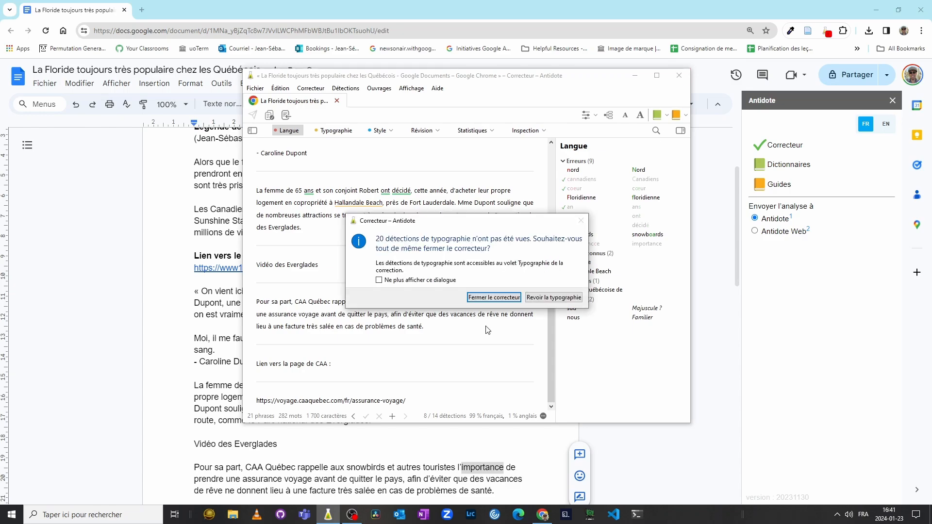
pyautogui.click(497, 299)
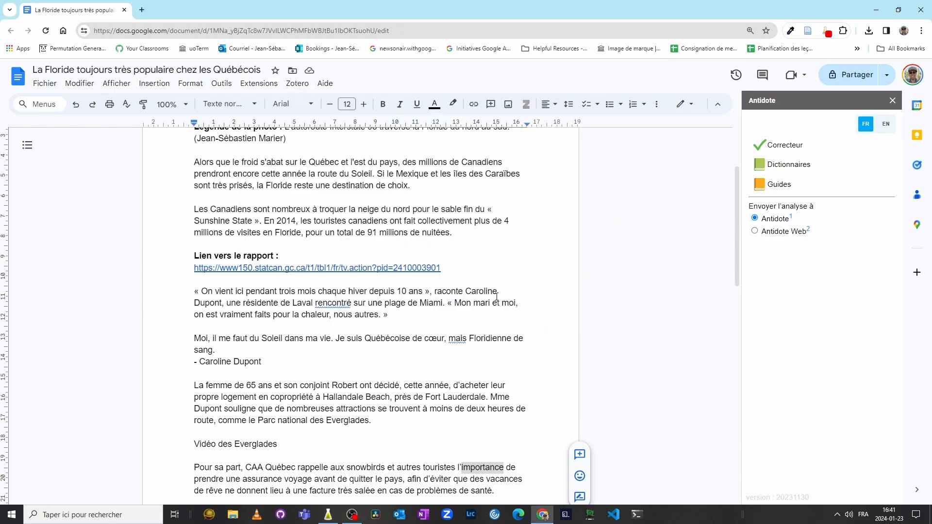
# Accept the suggested correction of "rencontré" to "rencontrée" in the quotation paragraph about the Laval resident.
pyautogui.click(334, 304)
pyautogui.scroll(3, 426, 357)
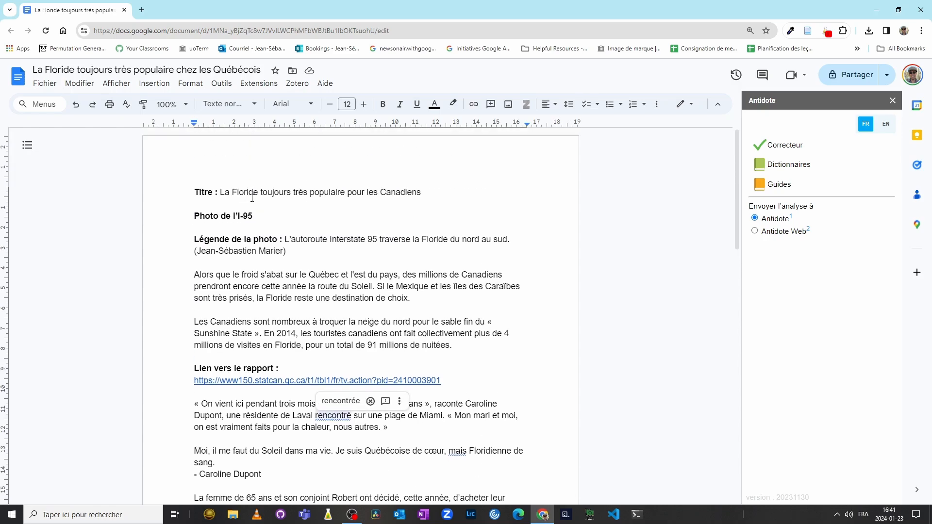
pyautogui.scroll(-4, 452, 254)
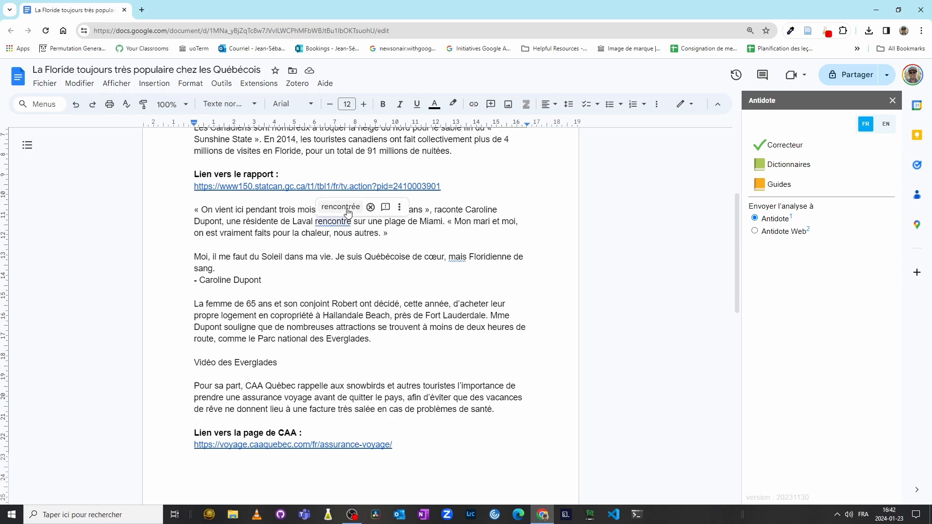
pyautogui.click(349, 208)
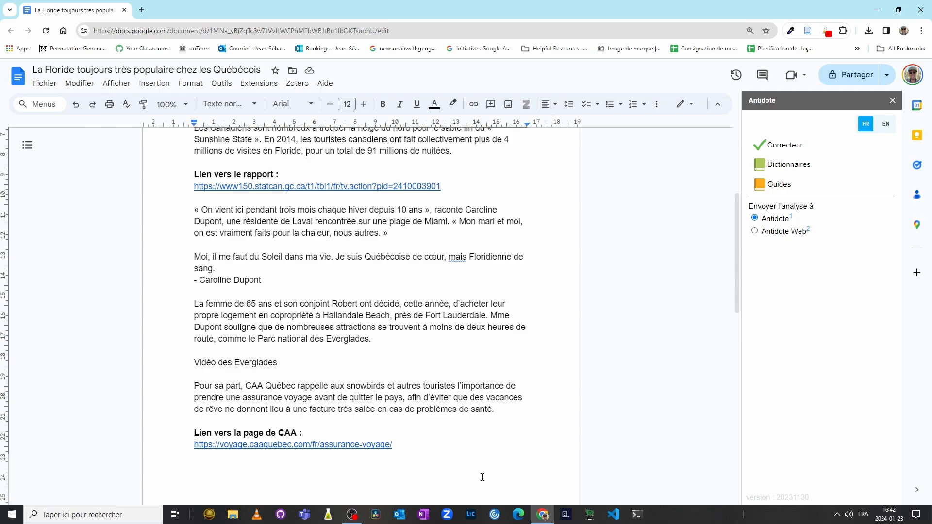
# Switch to the Antidote dictionaries, view the English equivalent of "pomme de terre", and return to the French entry to check its pronunciation.
pyautogui.click(330, 517)
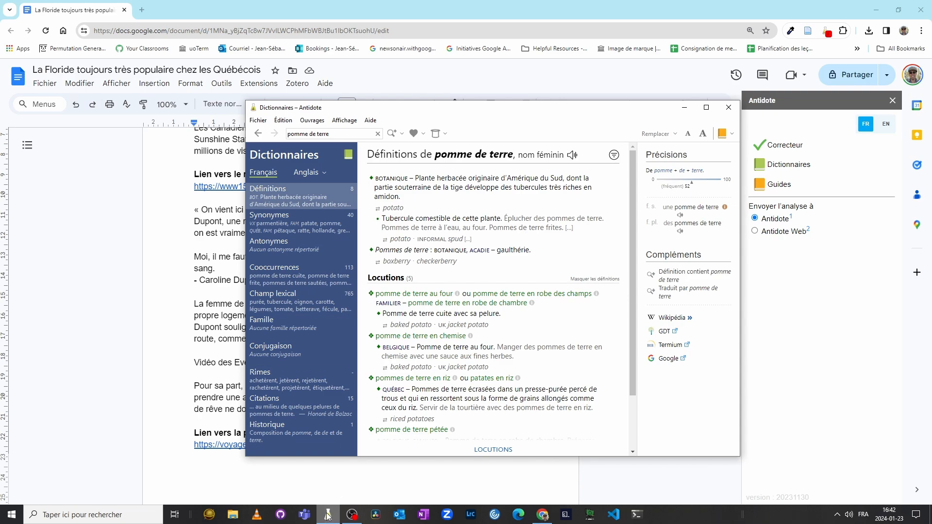
pyautogui.moveTo(328, 516)
pyautogui.click(307, 179)
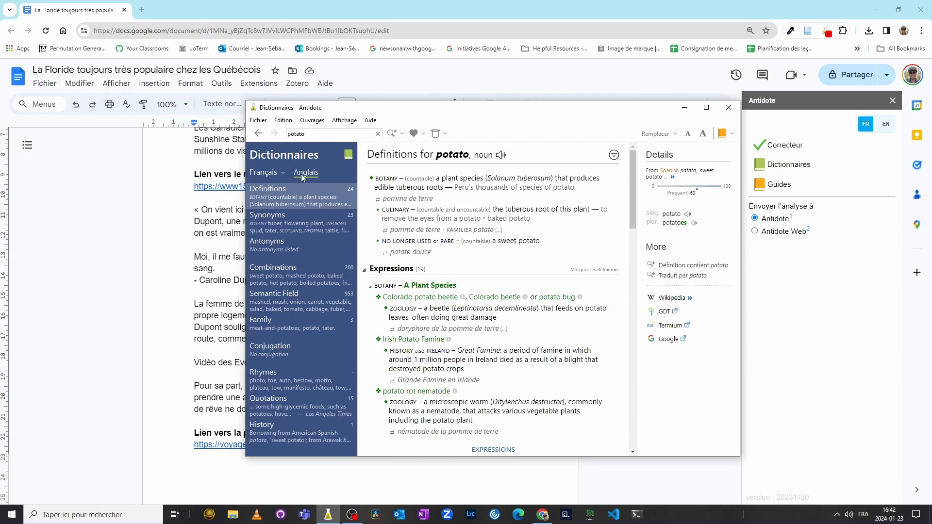
pyautogui.click(267, 178)
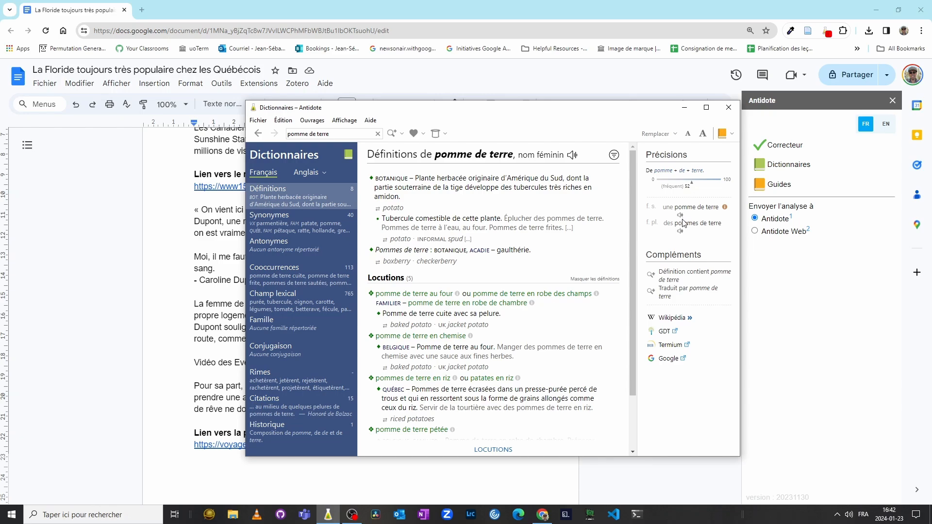
pyautogui.moveTo(681, 219)
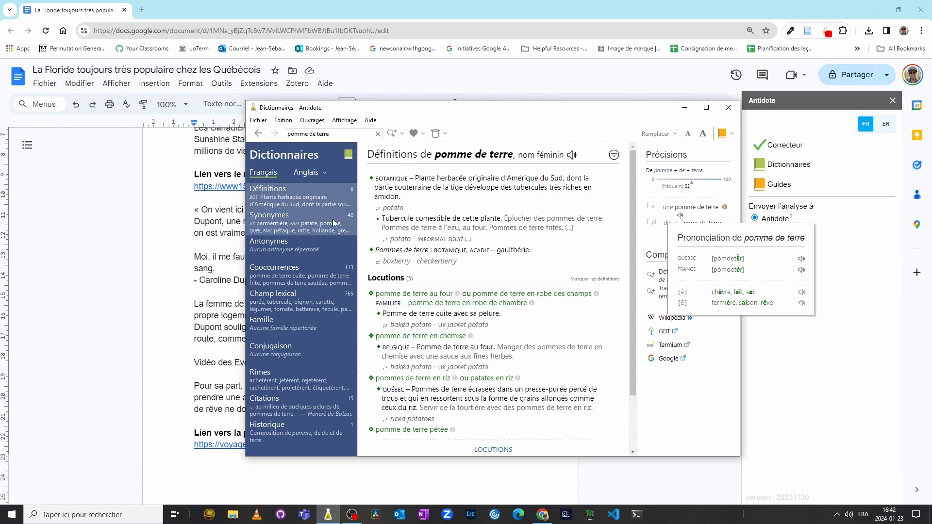
pyautogui.click(262, 122)
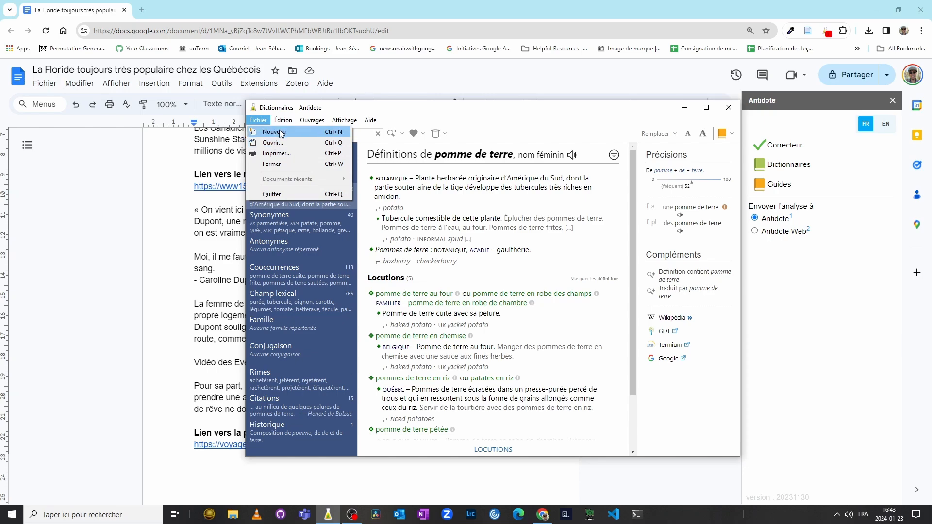
pyautogui.moveTo(312, 122)
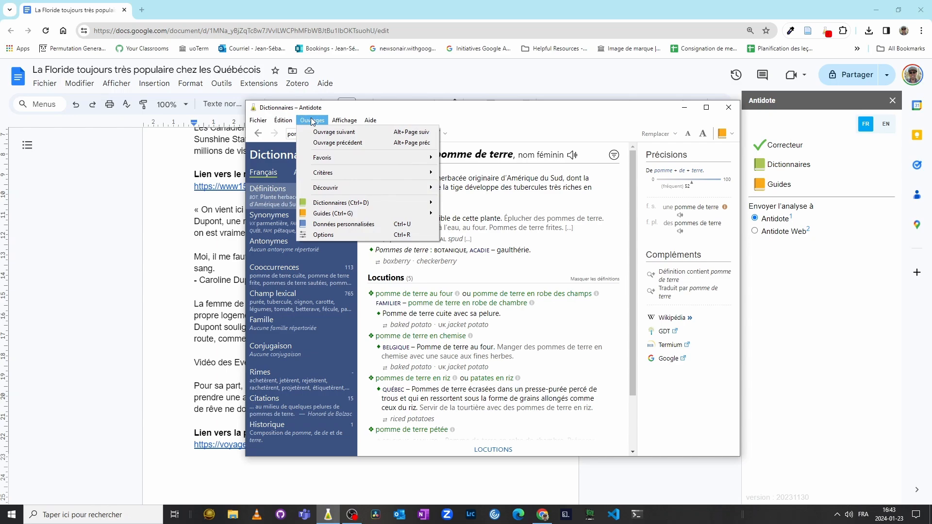
pyautogui.moveTo(342, 217)
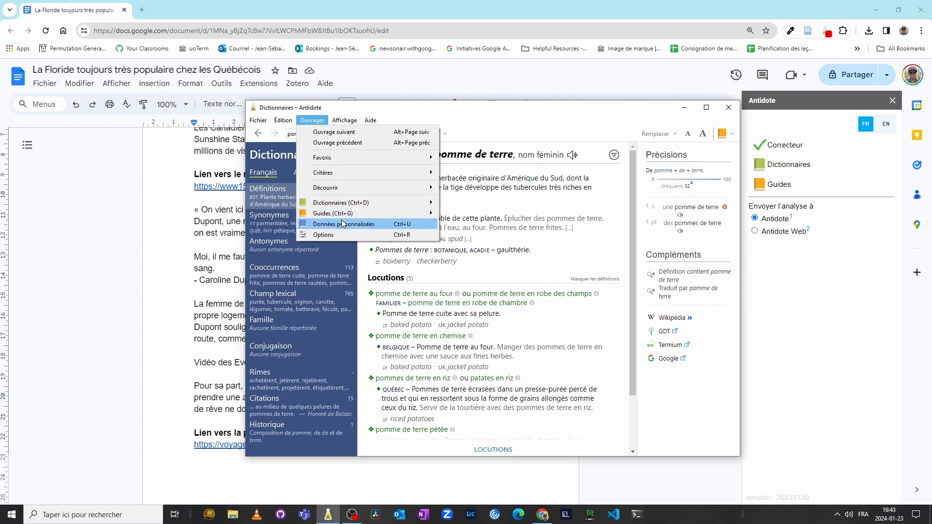
pyautogui.moveTo(344, 120)
pyautogui.moveTo(352, 136)
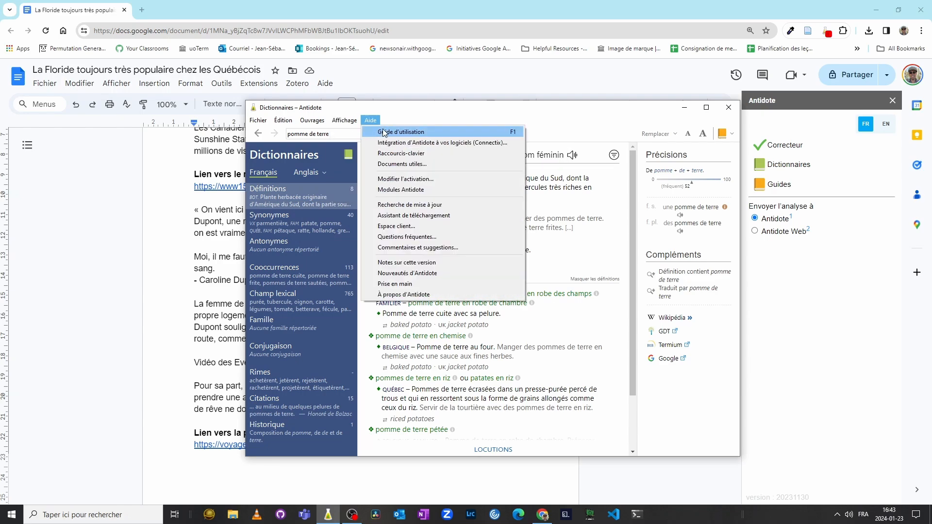
pyautogui.click(463, 109)
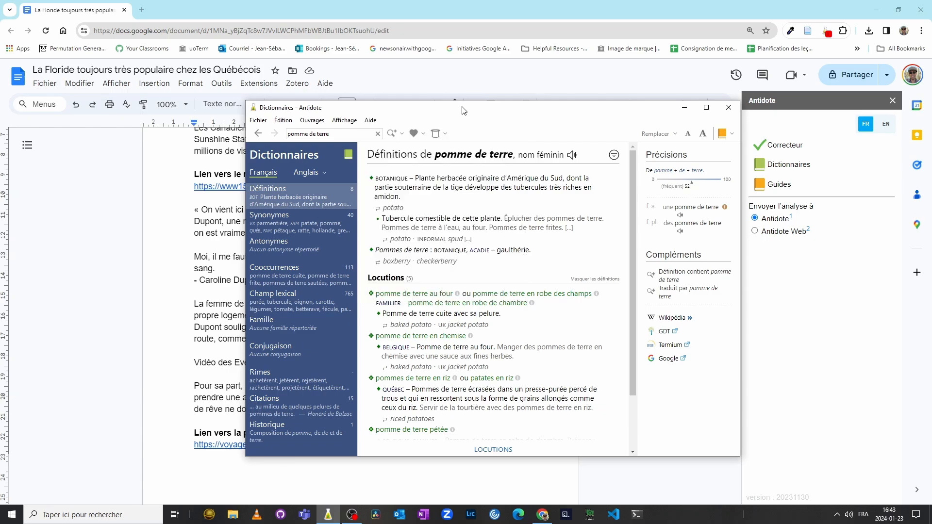